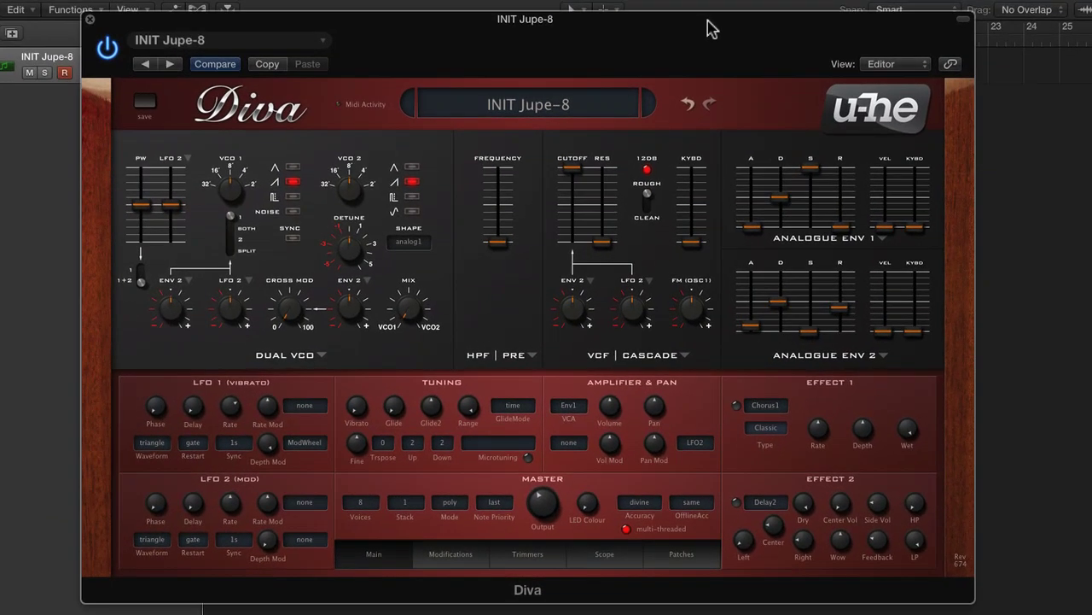
Step: Raise the filter resonance to about 88, lower the cutoff, and turn up LFO 2's cutoff modulation depth
{"action": "left_click", "coordinate": [4, 362]}
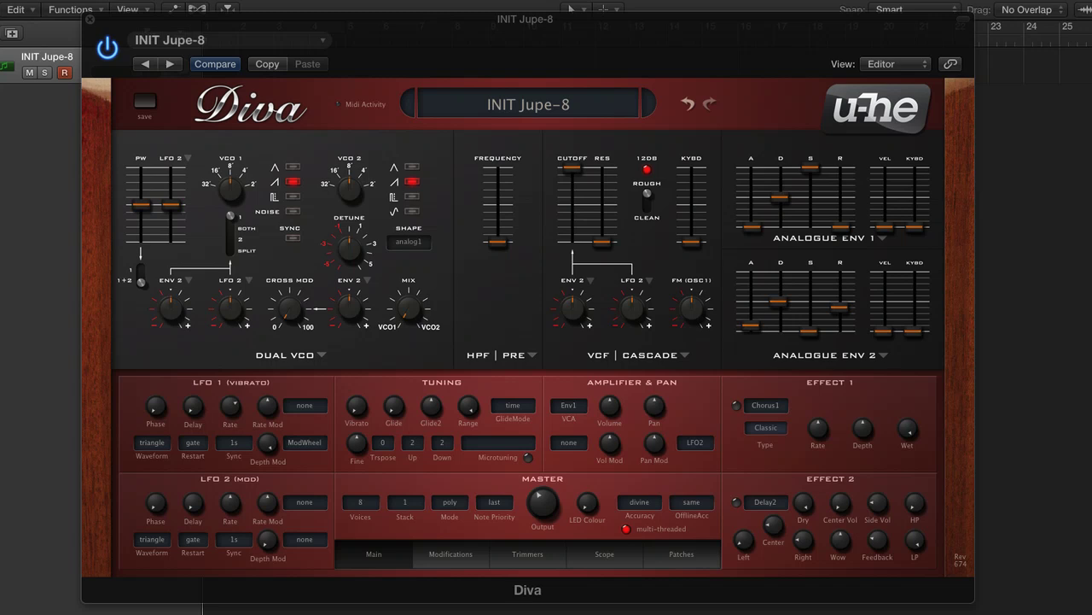
{"action": "left_click_drag", "start_coordinate": [602, 242], "coordinate": [605, 183]}
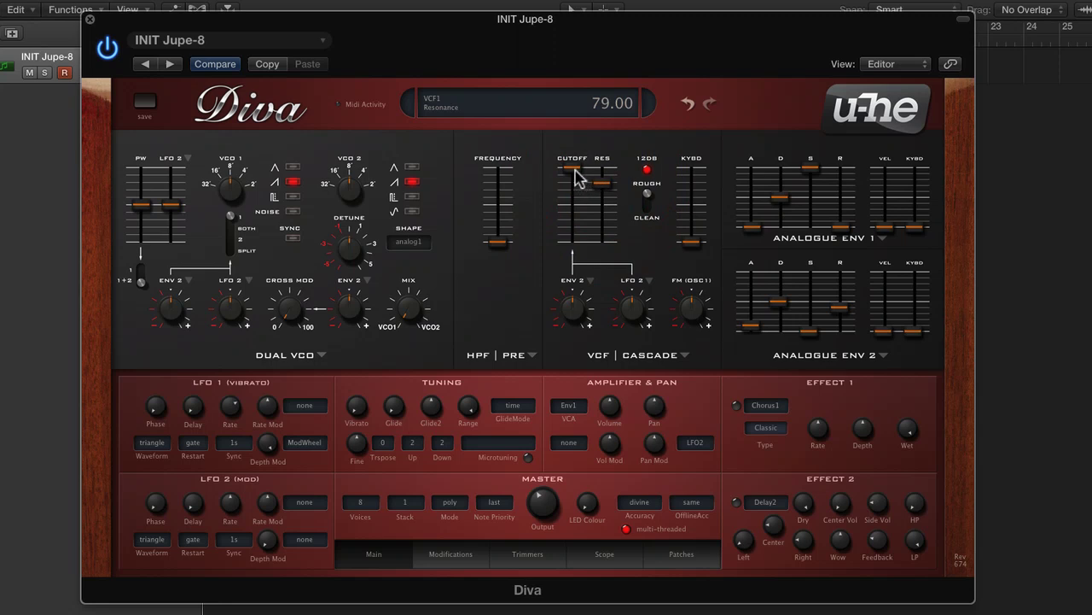
{"action": "left_click", "coordinate": [573, 173]}
{"action": "left_click_drag", "start_coordinate": [575, 173], "coordinate": [602, 178]}
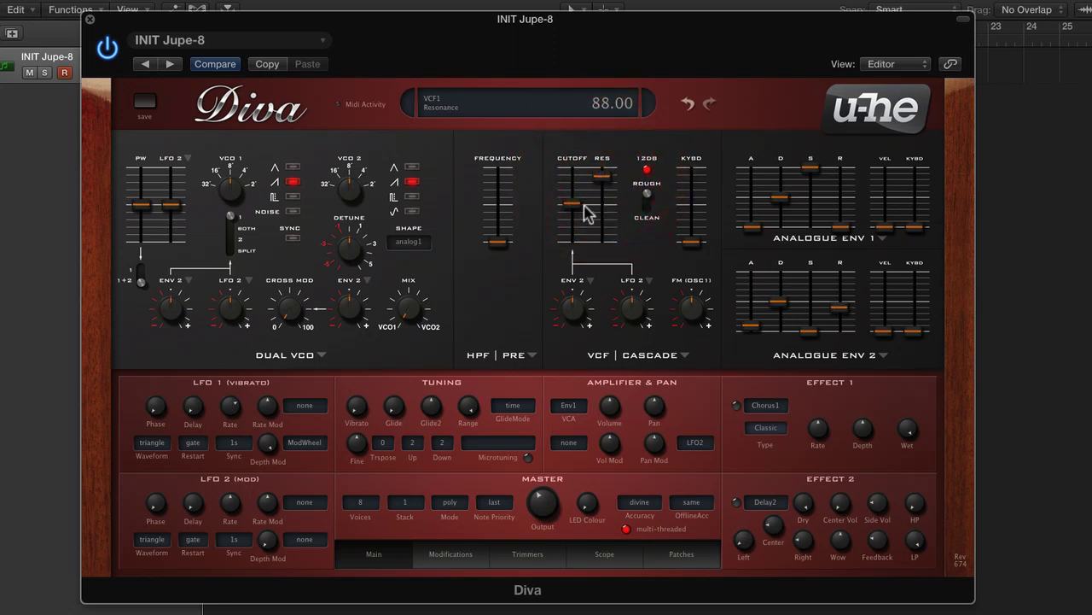
{"action": "left_click_drag", "start_coordinate": [579, 213], "coordinate": [603, 188]}
{"action": "left_click_drag", "start_coordinate": [630, 309], "coordinate": [636, 271]}
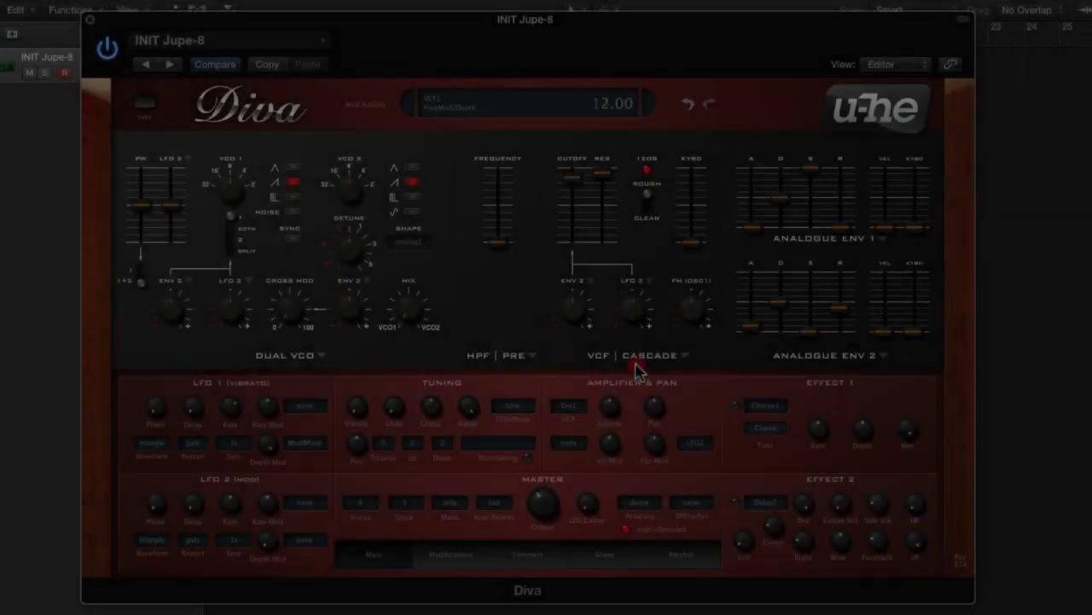
{"action": "left_click_drag", "start_coordinate": [637, 350], "coordinate": [633, 300]}
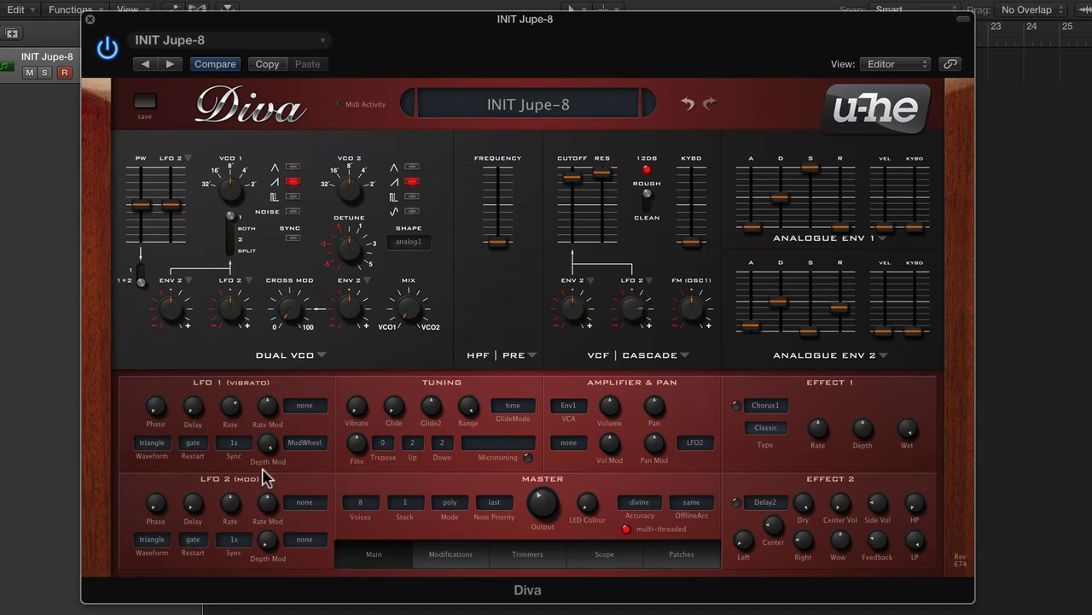
Step: Set LFO 2's waveform to rand hold
{"action": "left_click", "coordinate": [164, 536]}
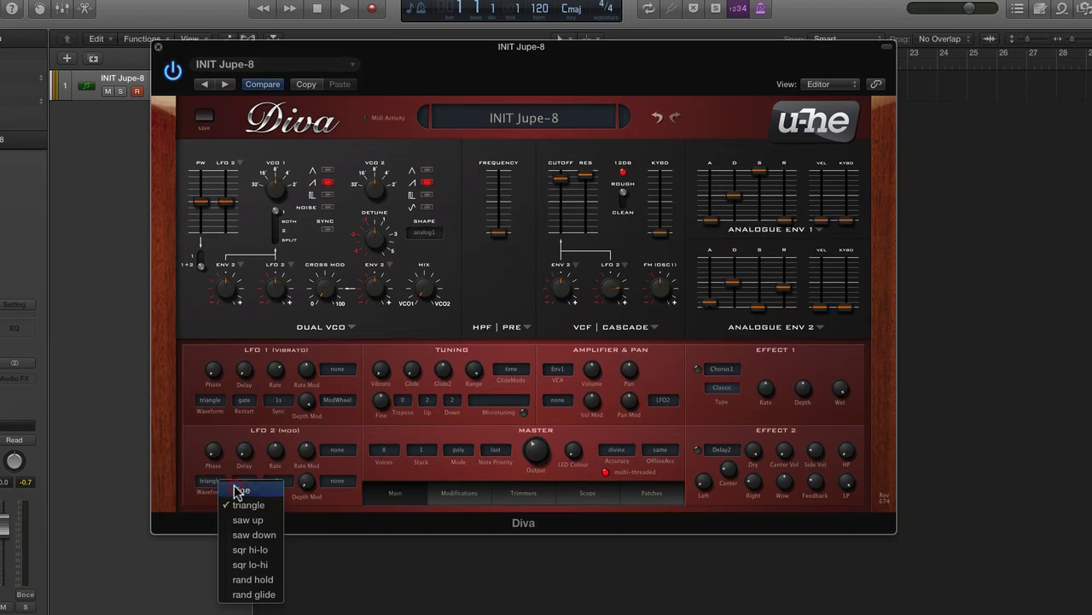
{"action": "left_click", "coordinate": [240, 490]}
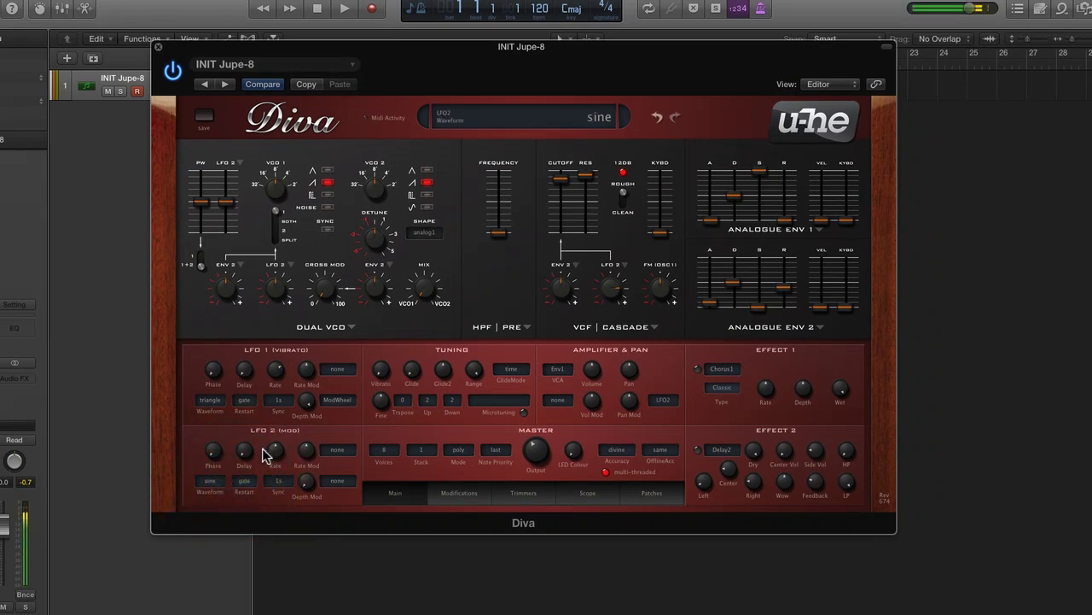
{"action": "left_click", "coordinate": [217, 484]}
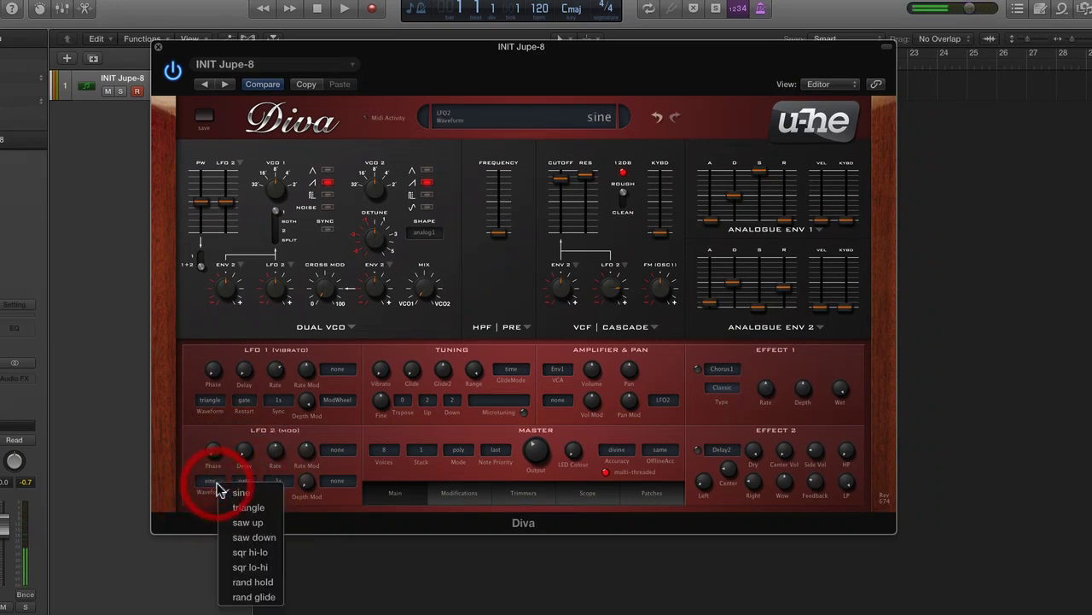
{"action": "left_click", "coordinate": [278, 584]}
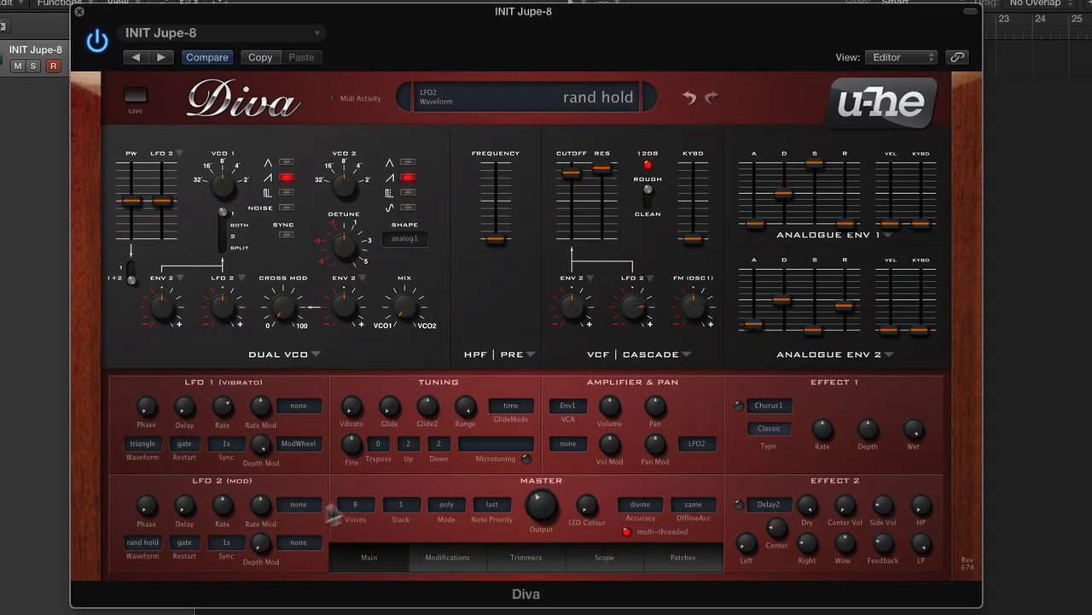
Step: Set LFO 2's rate to 1.80 and lower the filter cutoff to about 81
{"action": "left_click", "coordinate": [570, 186]}
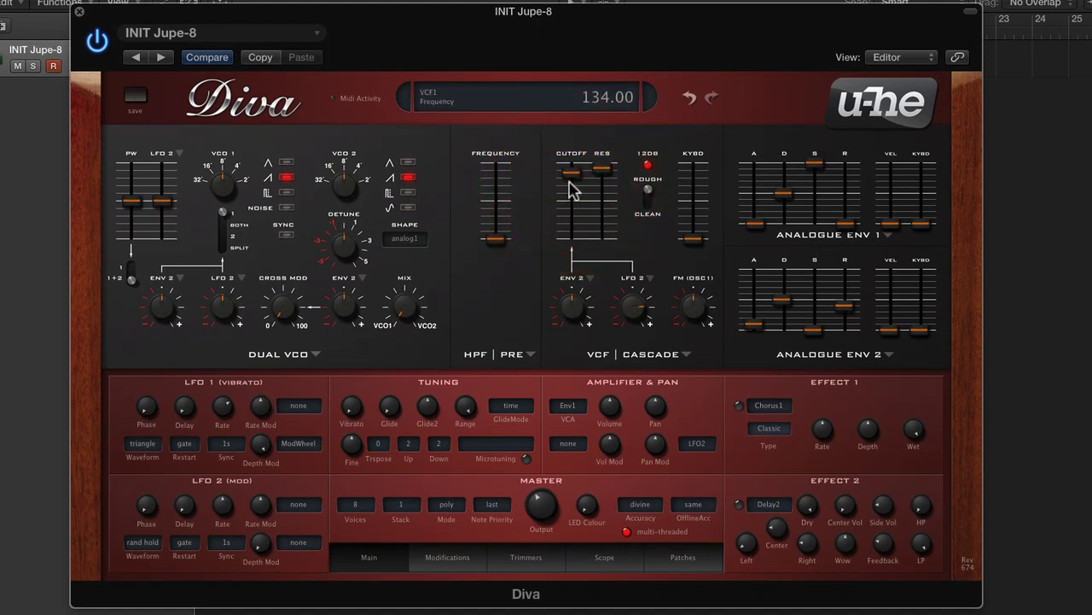
{"action": "mouse_move", "coordinate": [576, 186]}
{"action": "left_mouse_down"}
{"action": "mouse_move", "coordinate": [578, 216]}
{"action": "mouse_move", "coordinate": [572, 177]}
{"action": "mouse_move", "coordinate": [571, 194]}
{"action": "left_mouse_up"}
{"action": "left_click", "coordinate": [574, 202]}
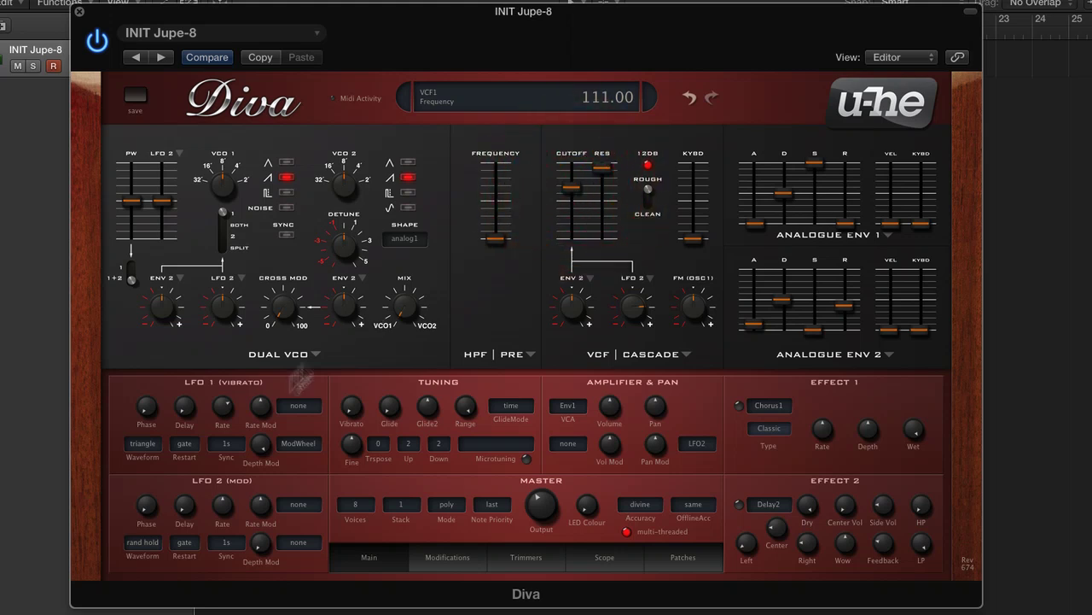
{"action": "left_click_drag", "start_coordinate": [225, 510], "coordinate": [226, 501]}
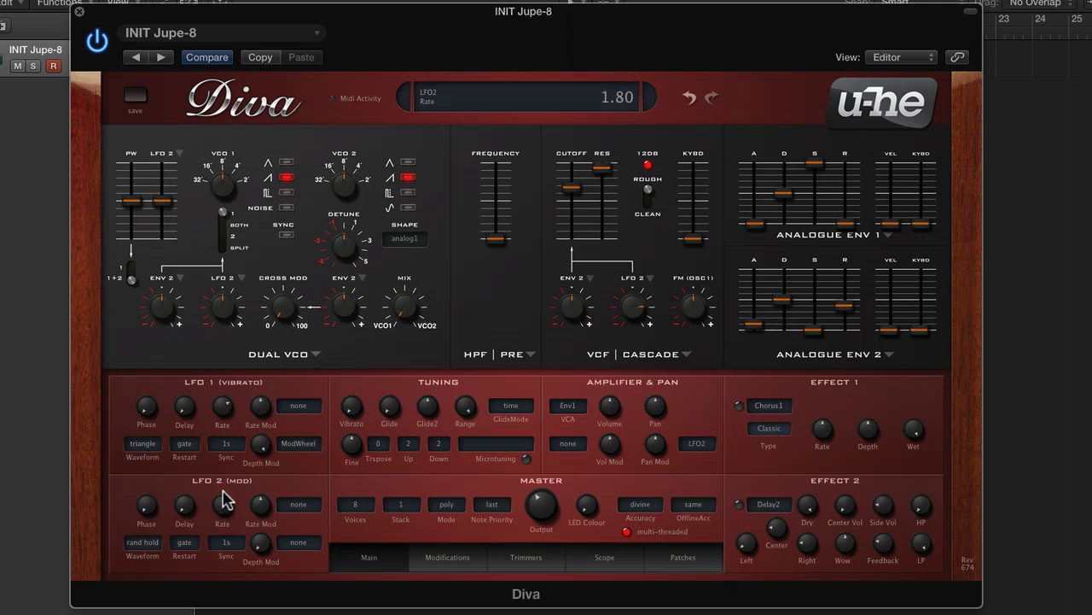
{"action": "left_click_drag", "start_coordinate": [574, 191], "coordinate": [577, 205]}
{"action": "left_click_drag", "start_coordinate": [577, 207], "coordinate": [578, 211]}
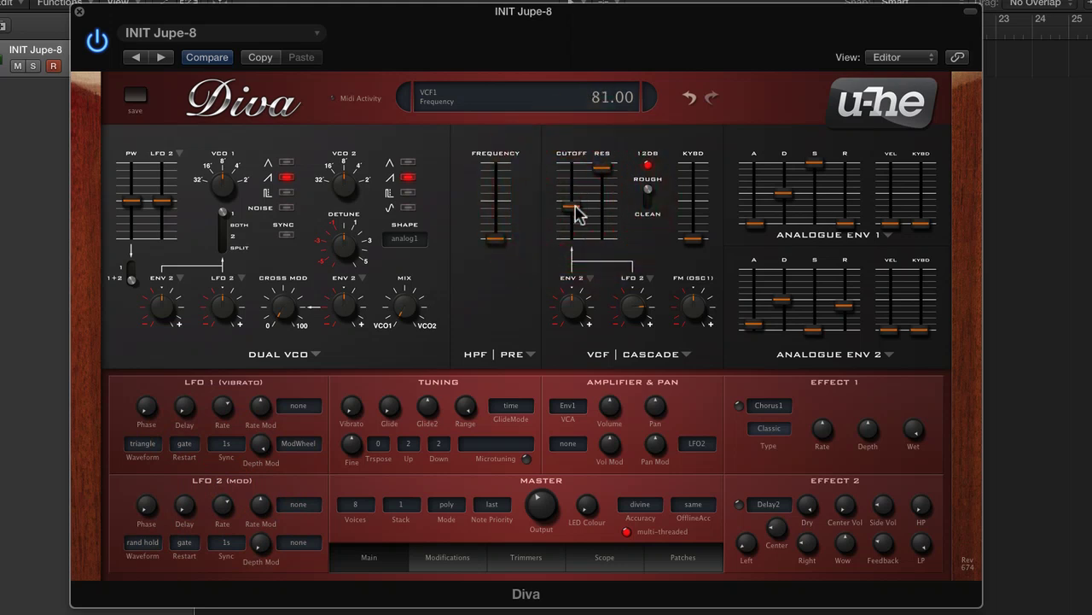
Step: Fine-tune LFO 2's cutoff modulation depth and lower the filter cutoff to about 64
{"action": "left_click_drag", "start_coordinate": [638, 299], "coordinate": [641, 313]}
{"action": "left_click", "coordinate": [185, 542]}
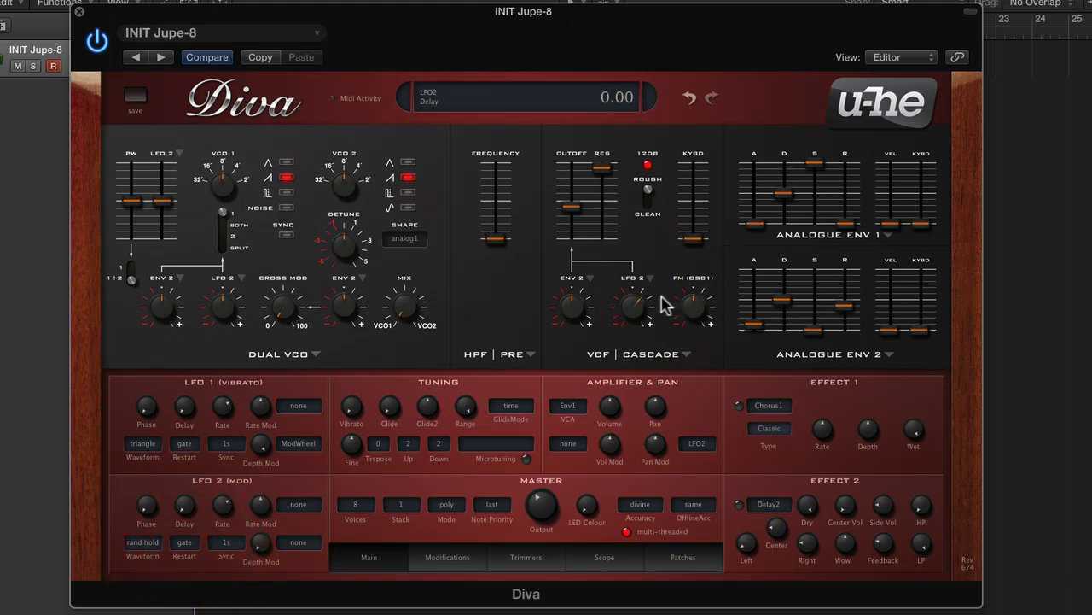
{"action": "left_click", "coordinate": [574, 210]}
{"action": "mouse_move", "coordinate": [576, 216]}
{"action": "left_mouse_down"}
{"action": "mouse_move", "coordinate": [576, 227]}
{"action": "mouse_move", "coordinate": [570, 213]}
{"action": "left_mouse_up"}
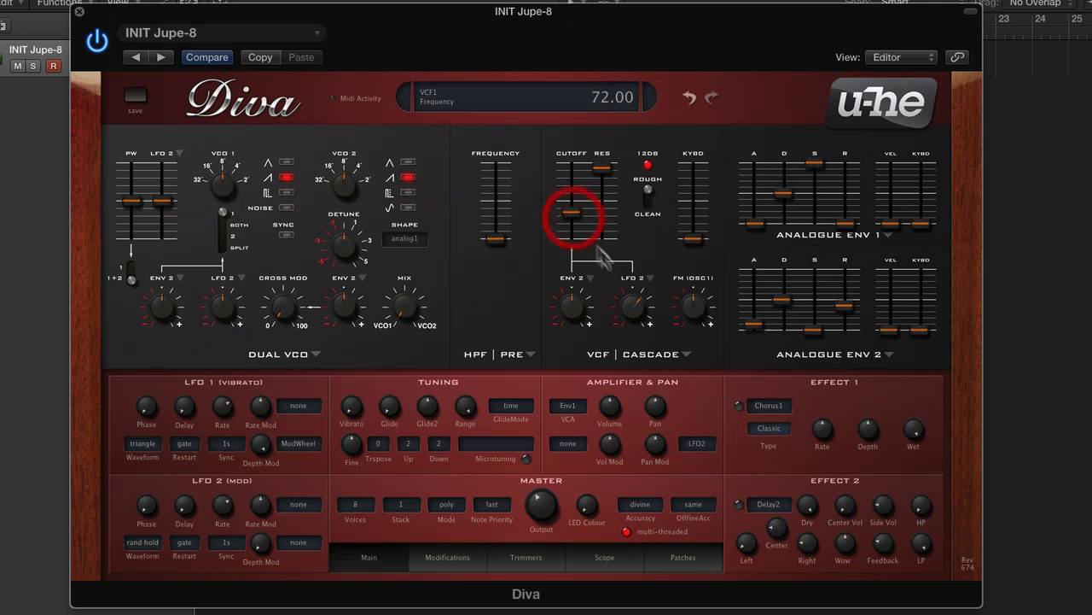
{"action": "left_click_drag", "start_coordinate": [629, 295], "coordinate": [629, 273]}
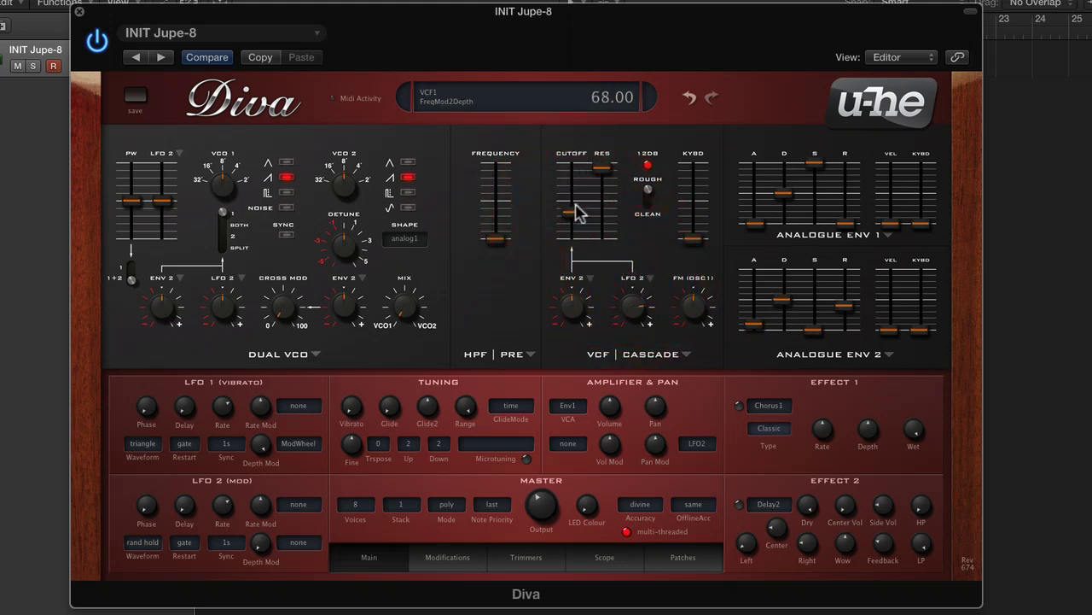
{"action": "mouse_move", "coordinate": [581, 208]}
{"action": "left_mouse_down"}
{"action": "mouse_move", "coordinate": [575, 170]}
{"action": "mouse_move", "coordinate": [573, 217]}
{"action": "left_mouse_up"}
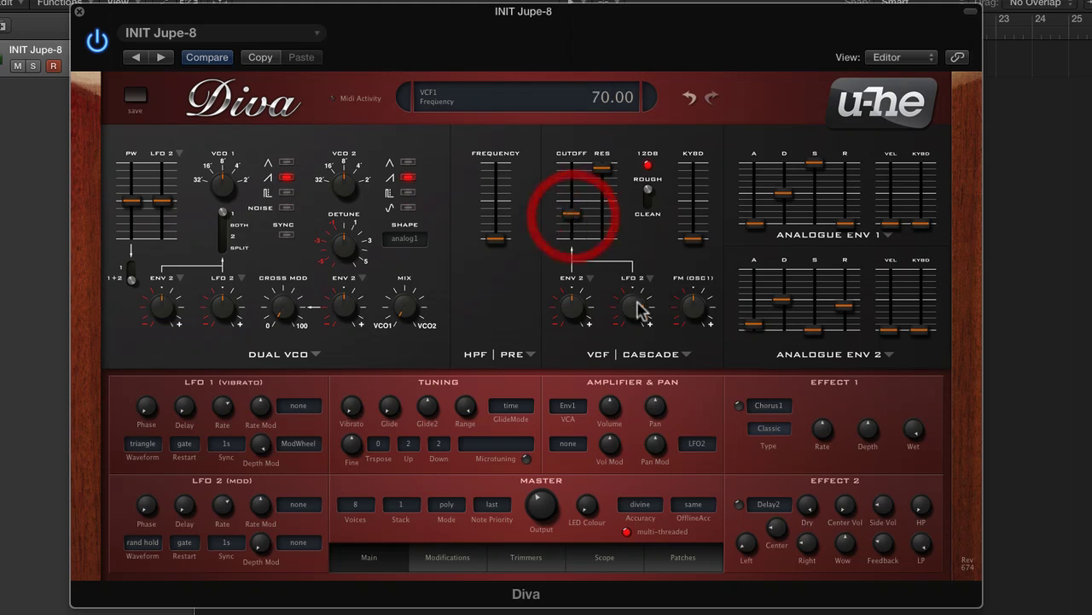
{"action": "mouse_move", "coordinate": [641, 310]}
{"action": "left_mouse_down"}
{"action": "mouse_move", "coordinate": [641, 354]}
{"action": "mouse_move", "coordinate": [642, 331]}
{"action": "left_mouse_up"}
{"action": "left_click_drag", "start_coordinate": [570, 213], "coordinate": [573, 229]}
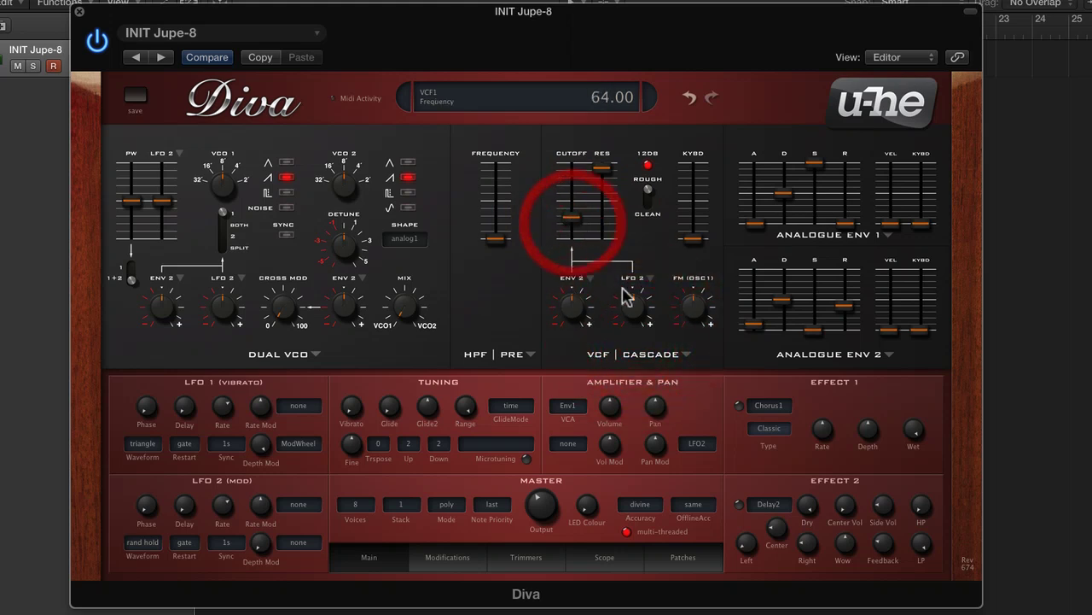
Step: Raise the filter resonance to about 94 while adjusting the cutoff and LFO 2 modulation depth
{"action": "left_click_drag", "start_coordinate": [632, 294], "coordinate": [628, 275]}
{"action": "left_click_drag", "start_coordinate": [571, 217], "coordinate": [574, 215]}
{"action": "left_click_drag", "start_coordinate": [629, 293], "coordinate": [626, 311]}
{"action": "left_click_drag", "start_coordinate": [606, 177], "coordinate": [606, 175]}
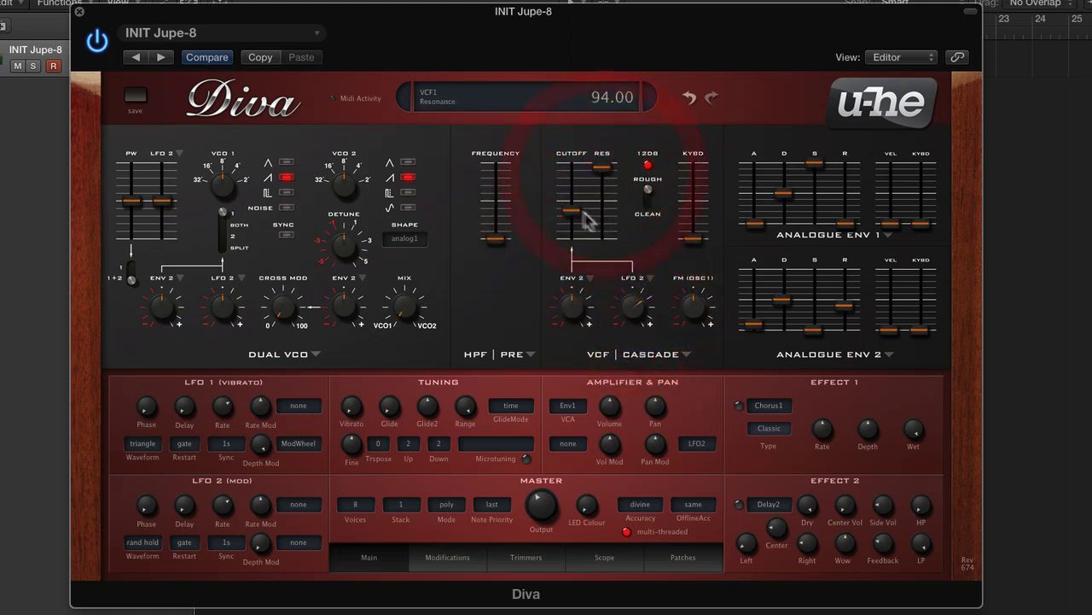
{"action": "left_click_drag", "start_coordinate": [643, 307], "coordinate": [641, 309]}
{"action": "left_click_drag", "start_coordinate": [577, 216], "coordinate": [580, 206]}
{"action": "left_click", "coordinate": [639, 300]}
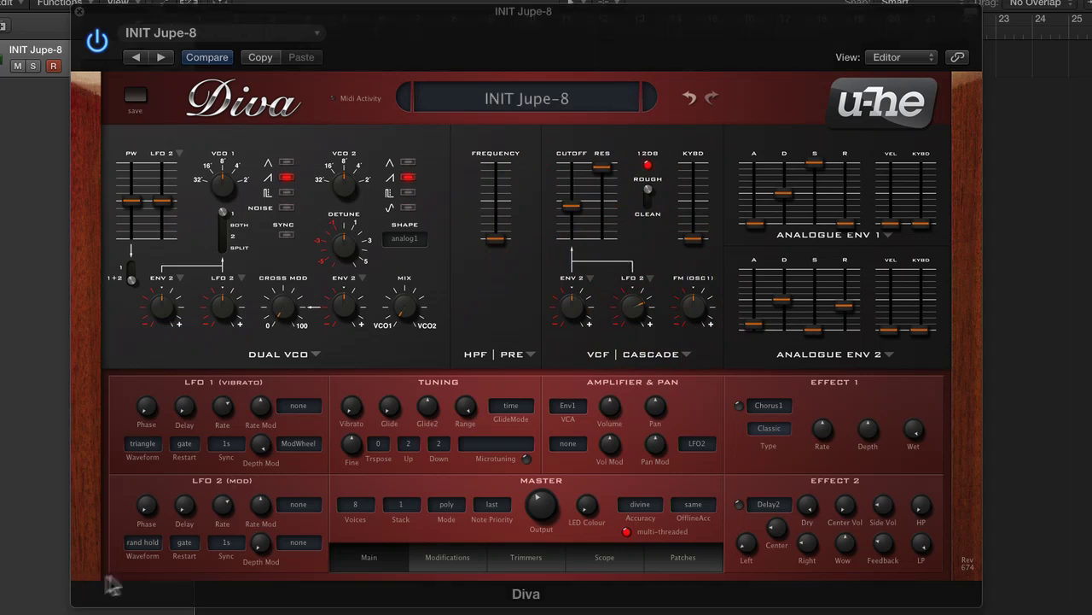
Step: Set LFO 2's sync rate to 1/8
{"action": "left_click", "coordinate": [224, 542]}
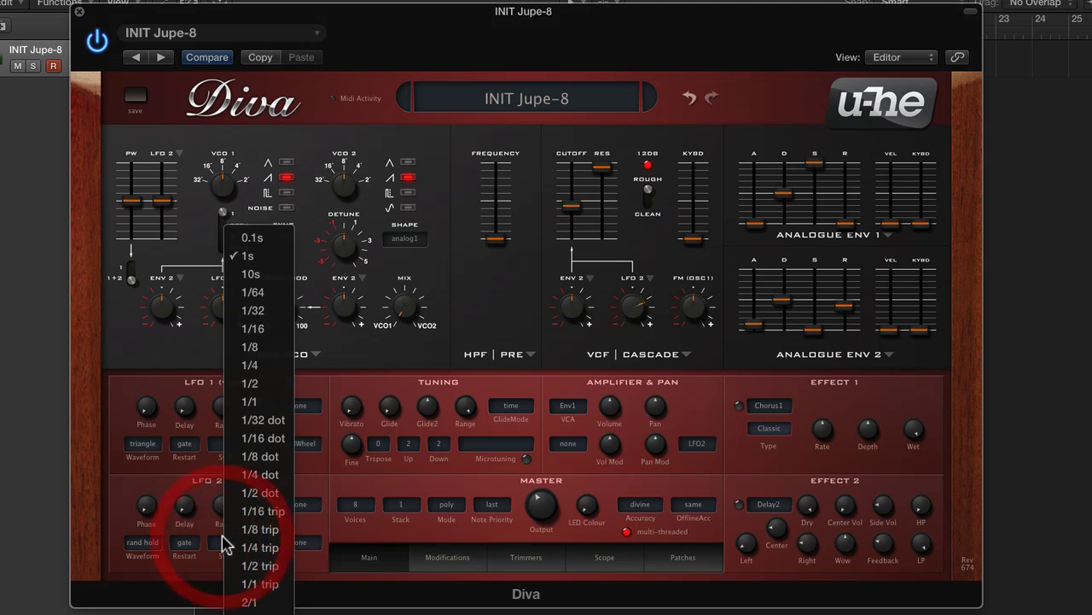
{"action": "left_click", "coordinate": [256, 328]}
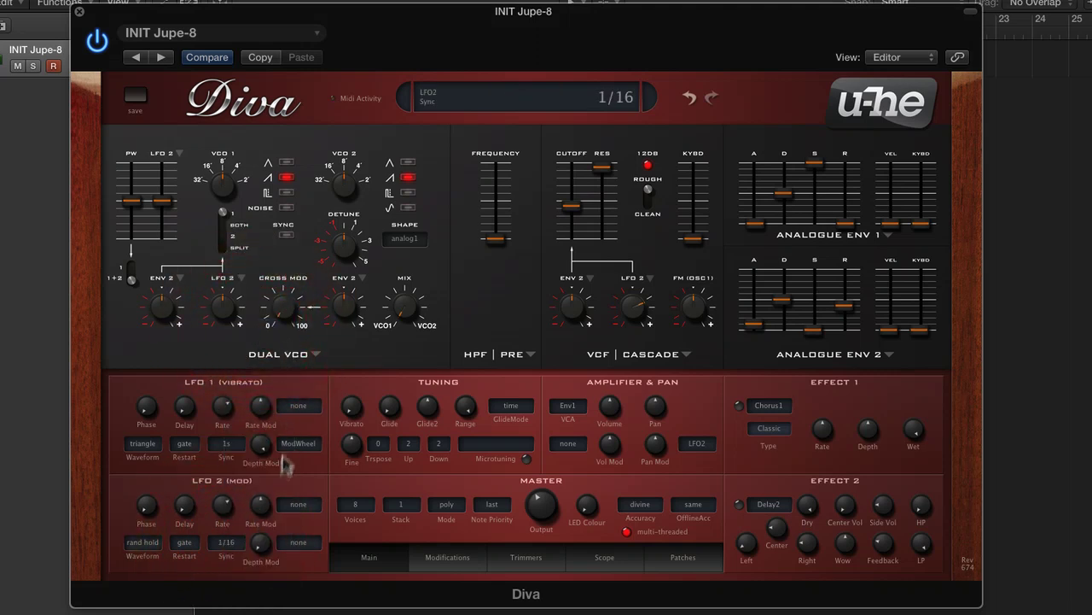
{"action": "left_click", "coordinate": [238, 544]}
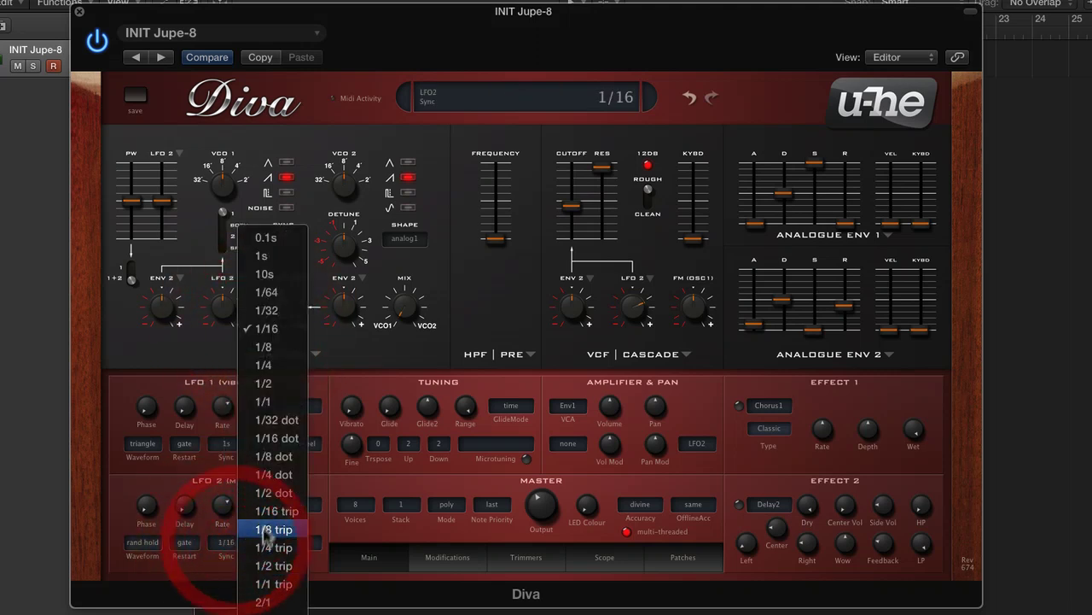
{"action": "left_click", "coordinate": [282, 347]}
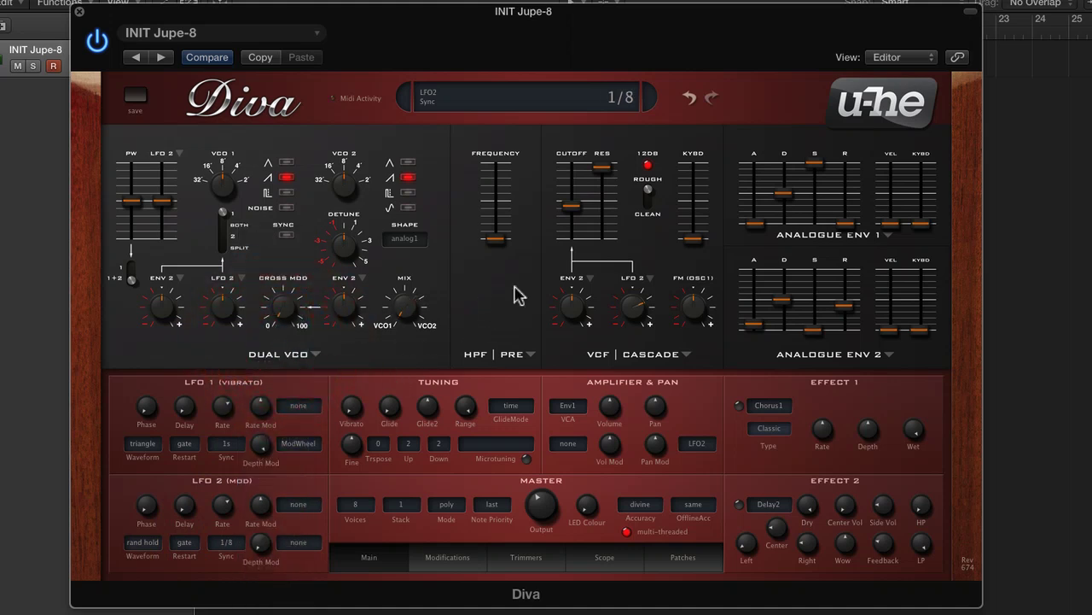
{"action": "left_click", "coordinate": [227, 543]}
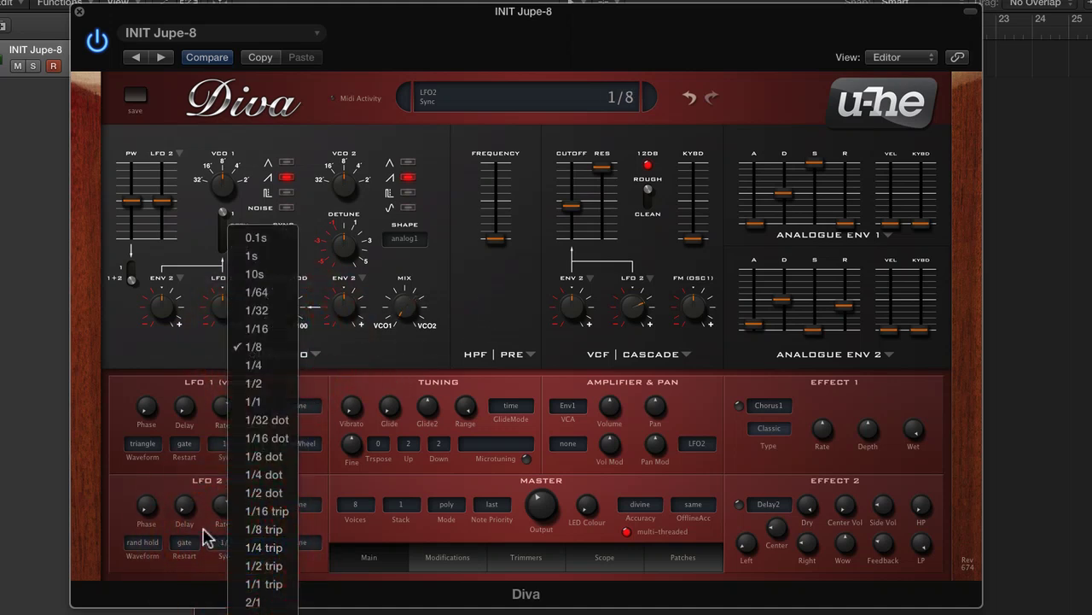
{"action": "left_click", "coordinate": [206, 527]}
Step: Set LFO 2's rate to 0.30 and lower the filter cutoff to about 77
{"action": "left_click_drag", "start_coordinate": [223, 503], "coordinate": [223, 519]}
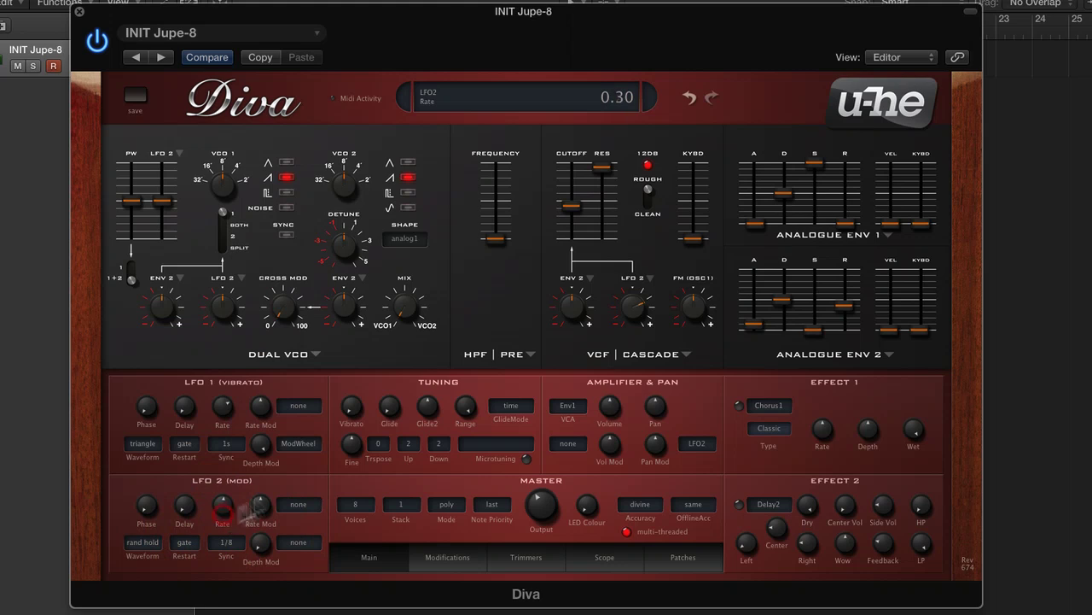
{"action": "left_click_drag", "start_coordinate": [571, 206], "coordinate": [572, 213]}
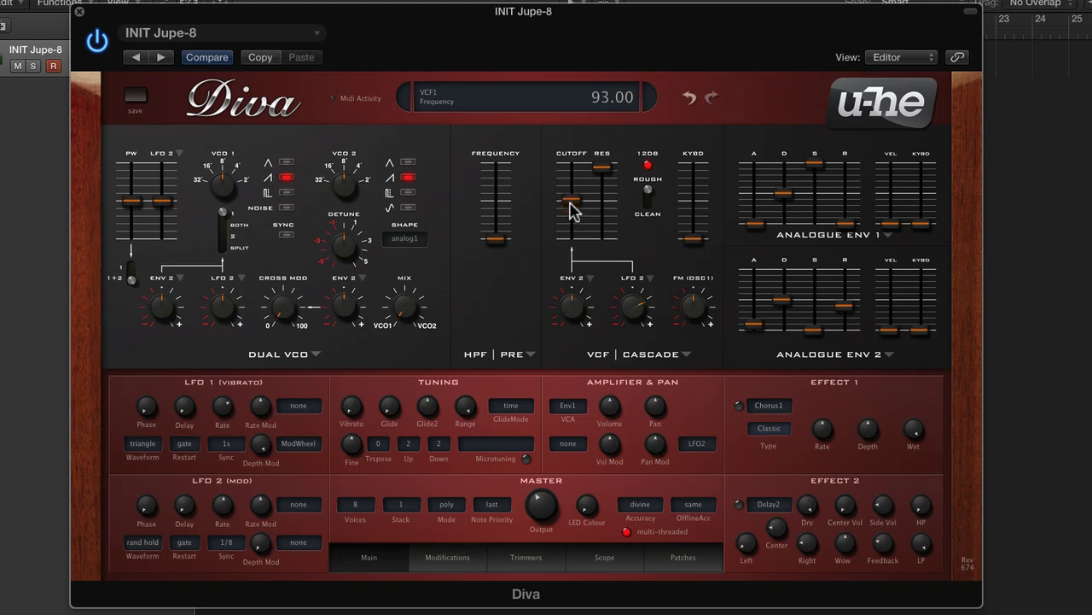
{"action": "mouse_move", "coordinate": [571, 203]}
{"action": "left_mouse_down"}
{"action": "mouse_move", "coordinate": [571, 193]}
{"action": "mouse_move", "coordinate": [572, 224]}
{"action": "mouse_move", "coordinate": [581, 203]}
{"action": "left_mouse_up"}
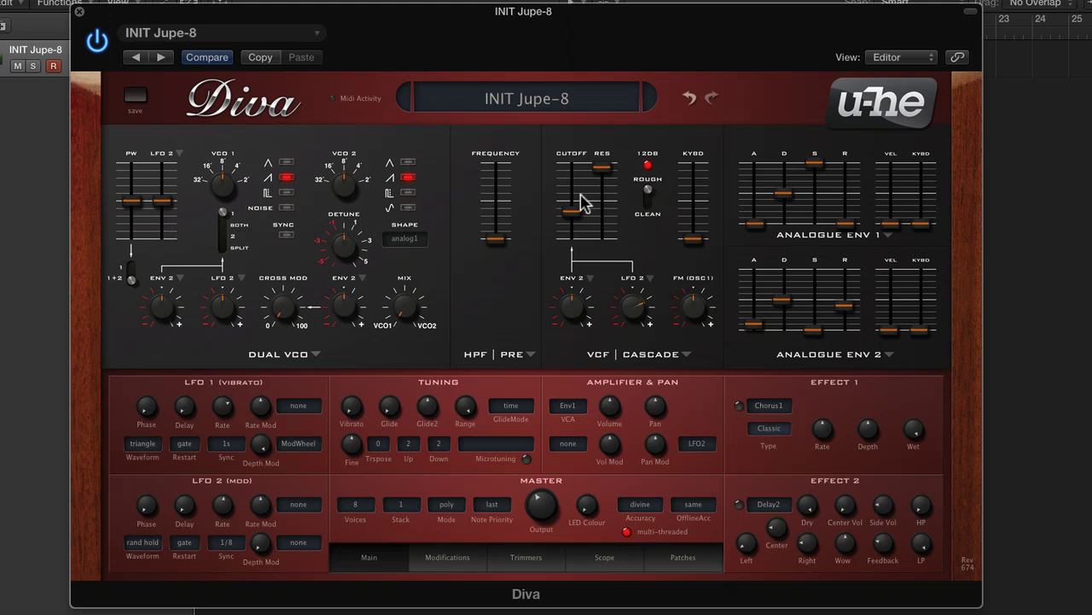
{"action": "left_click", "coordinate": [574, 211]}
{"action": "mouse_move", "coordinate": [572, 203]}
{"action": "left_mouse_down"}
{"action": "mouse_move", "coordinate": [576, 182]}
{"action": "mouse_move", "coordinate": [575, 207]}
{"action": "left_mouse_up"}
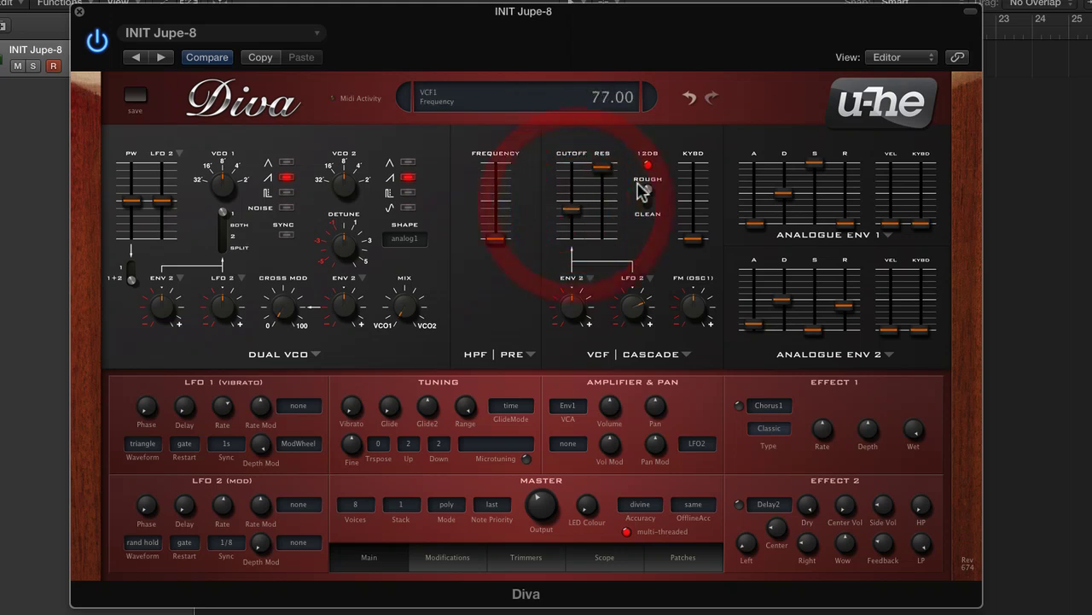
Step: Switch the filter out of 12 dB mode and set the cutoff to about 70
{"action": "left_click", "coordinate": [645, 220]}
{"action": "left_click", "coordinate": [648, 166]}
{"action": "left_click_drag", "start_coordinate": [602, 169], "coordinate": [606, 163]}
{"action": "left_click_drag", "start_coordinate": [573, 211], "coordinate": [572, 218]}
{"action": "left_click", "coordinate": [649, 193]}
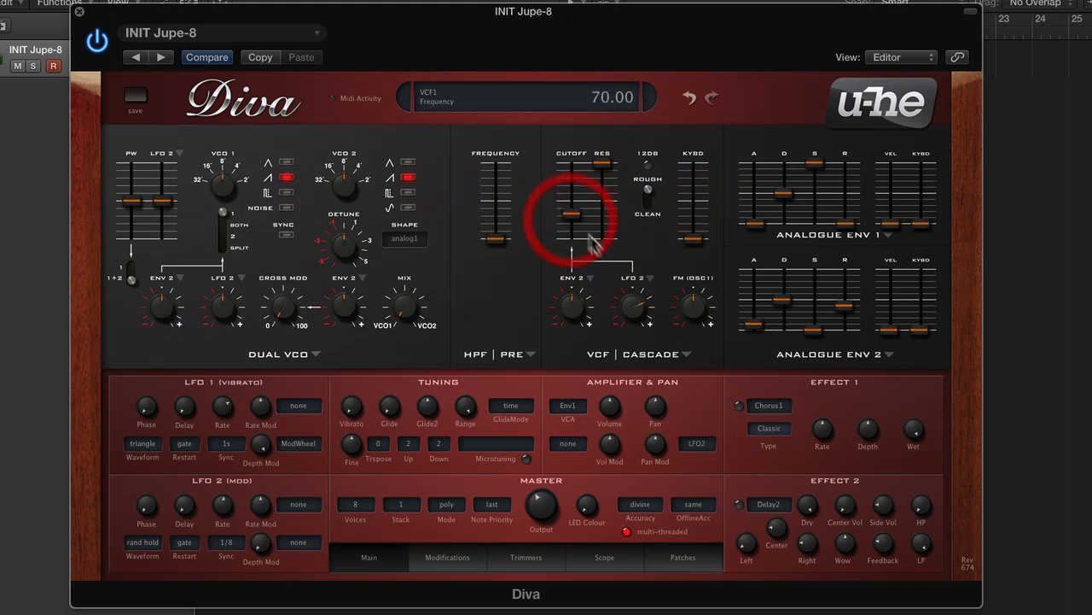
Step: Open the filter cutoff fully and switch on the Effect 2 delay
{"action": "left_click_drag", "start_coordinate": [627, 304], "coordinate": [627, 315]}
{"action": "left_click_drag", "start_coordinate": [582, 215], "coordinate": [585, 168]}
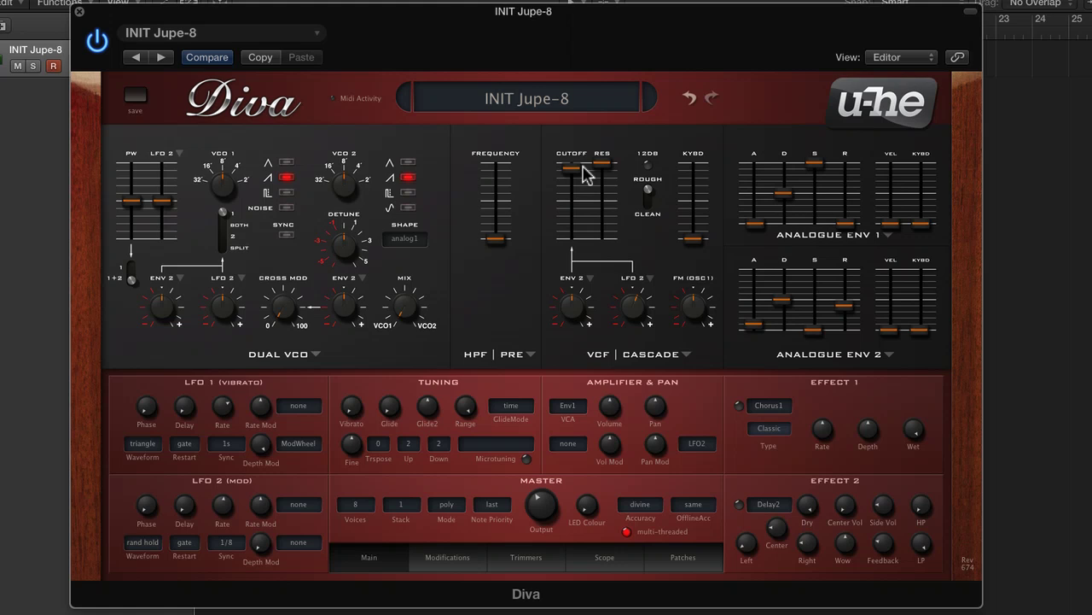
{"action": "left_click", "coordinate": [739, 503]}
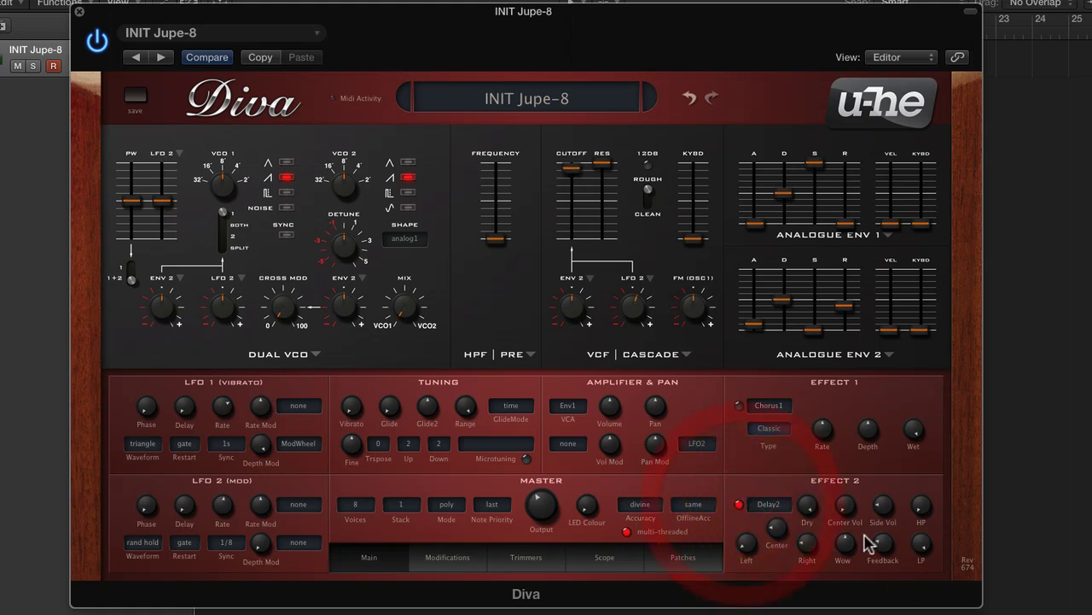
{"action": "left_click", "coordinate": [808, 505]}
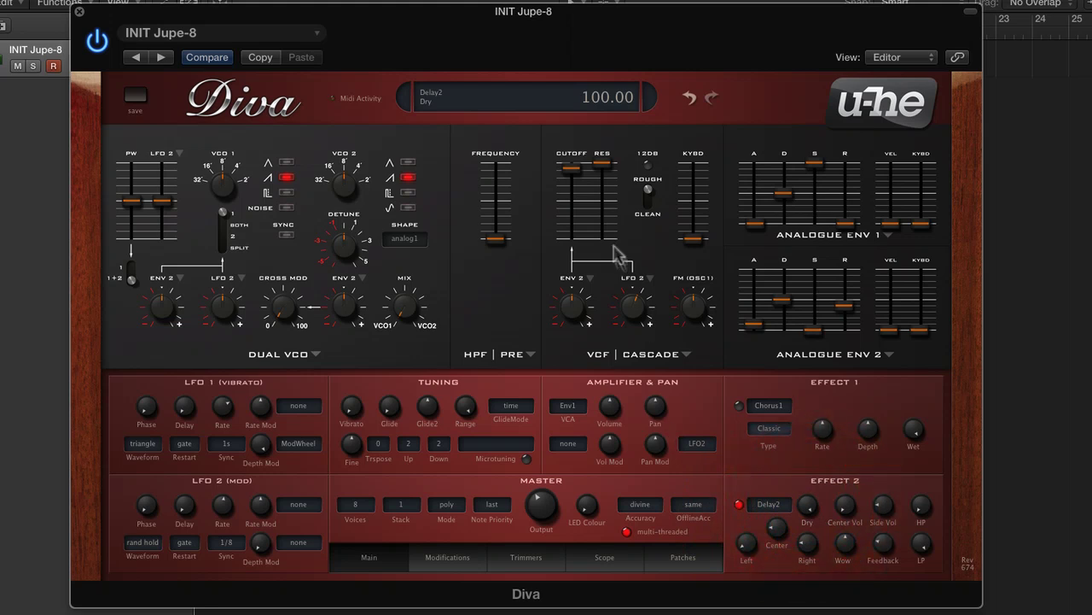
Step: Set LFO 2's cutoff modulation depth to 26 and cutoff to about 114, switching the filter back to 12 dB
{"action": "left_click_drag", "start_coordinate": [571, 190], "coordinate": [584, 238]}
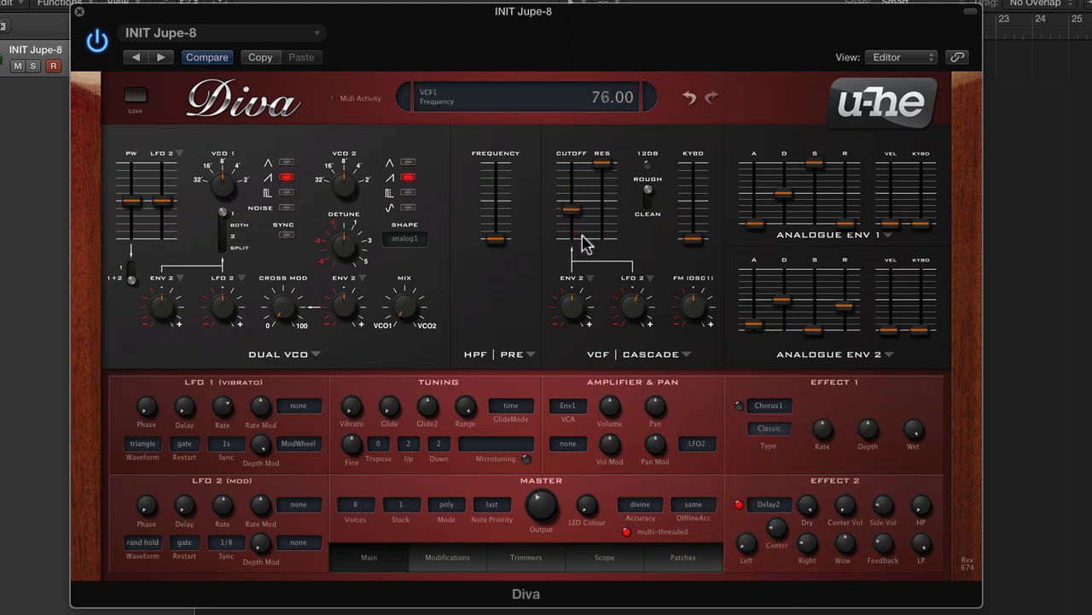
{"action": "left_click_drag", "start_coordinate": [638, 313], "coordinate": [637, 304]}
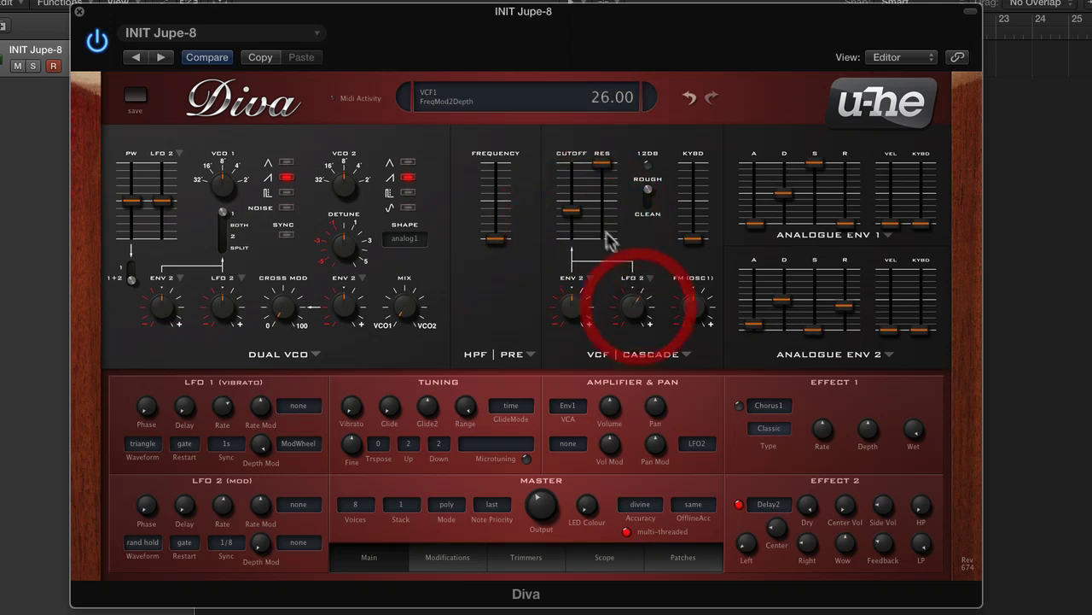
{"action": "left_click_drag", "start_coordinate": [578, 216], "coordinate": [572, 181]}
{"action": "left_click", "coordinate": [648, 167]}
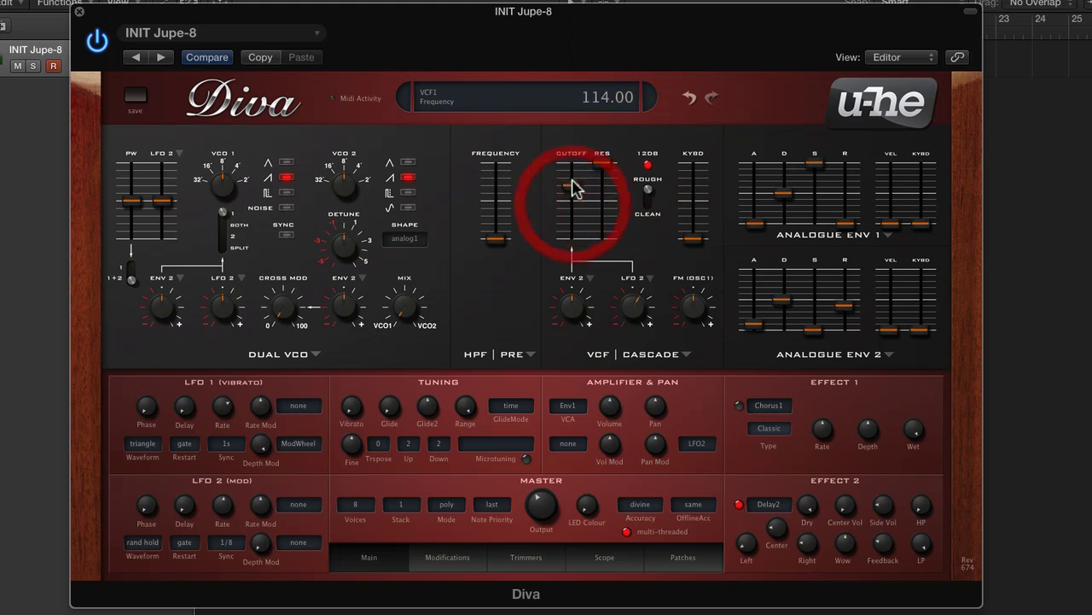